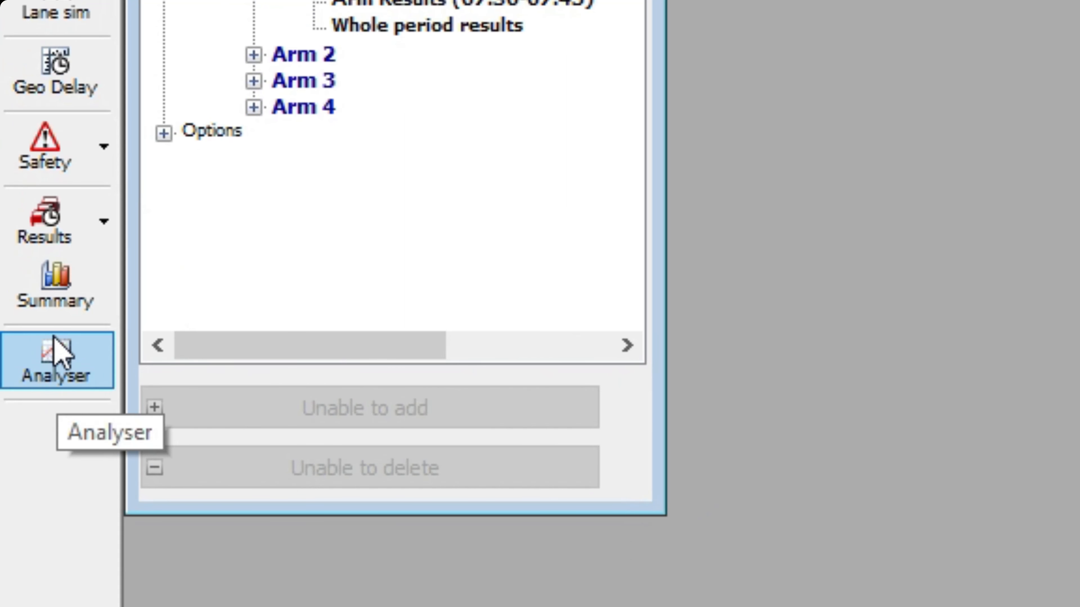
# - Open the Analyser, move its window clear, and add the Arm 1 to Arm 2 O-D data as the X-Y graph's input variable
pyautogui.click(58, 353)
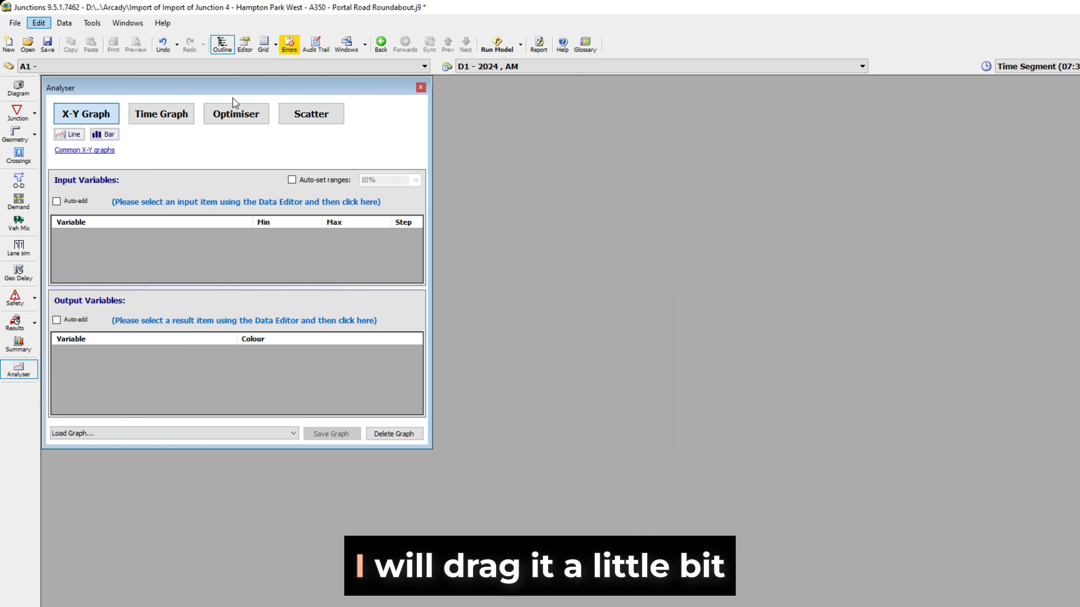
pyautogui.moveTo(230, 85); pyautogui.dragTo(566, 84)
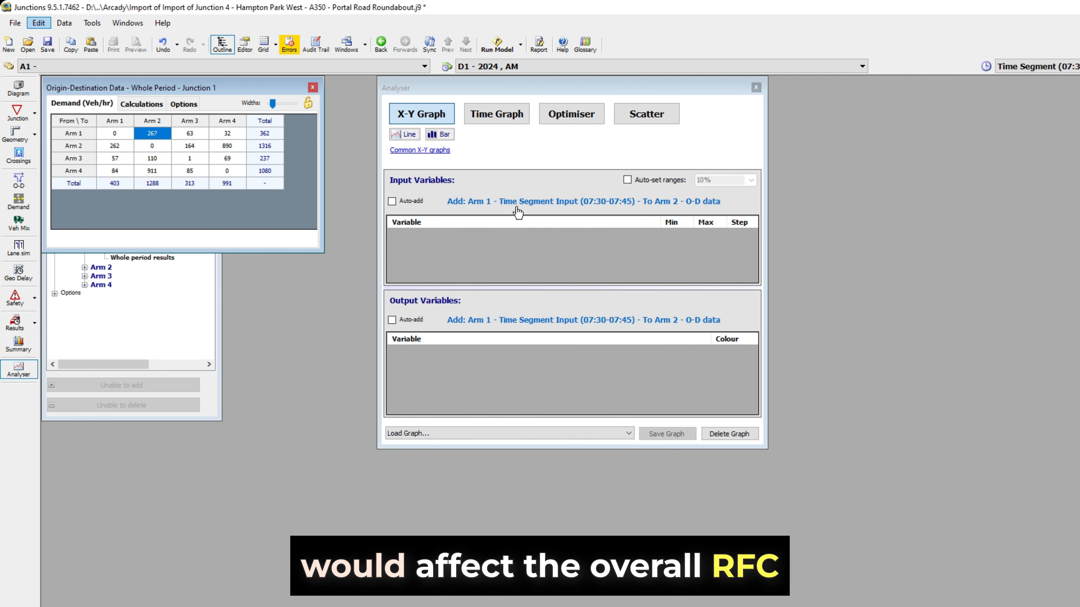
pyautogui.click(489, 201)
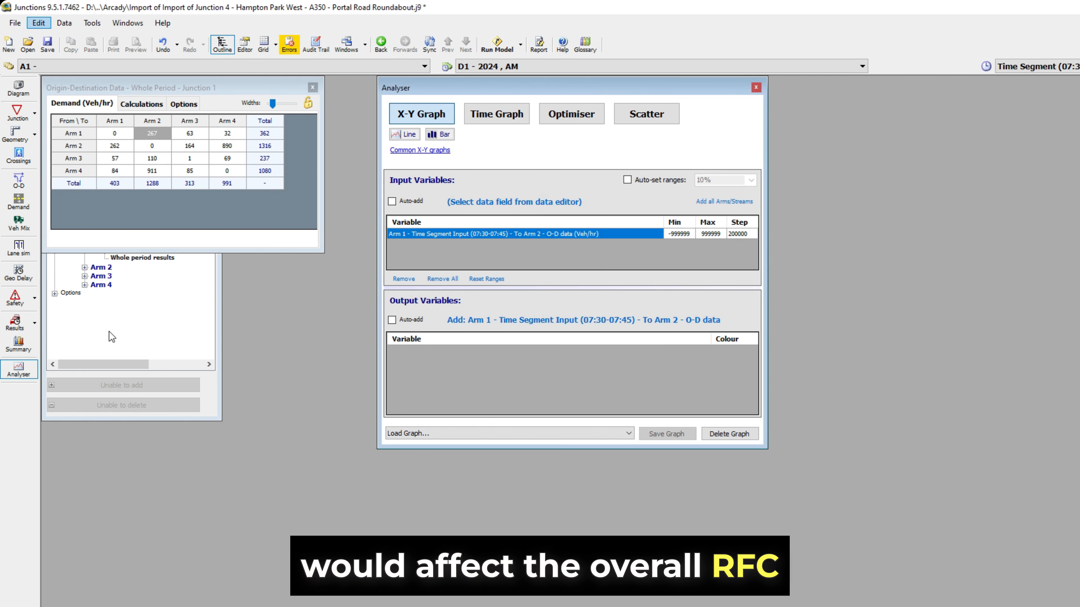
# - Display the Arm 1 results for 07:30-07:45 and add their RFC as the graph's output variable
pyautogui.click(19, 330)
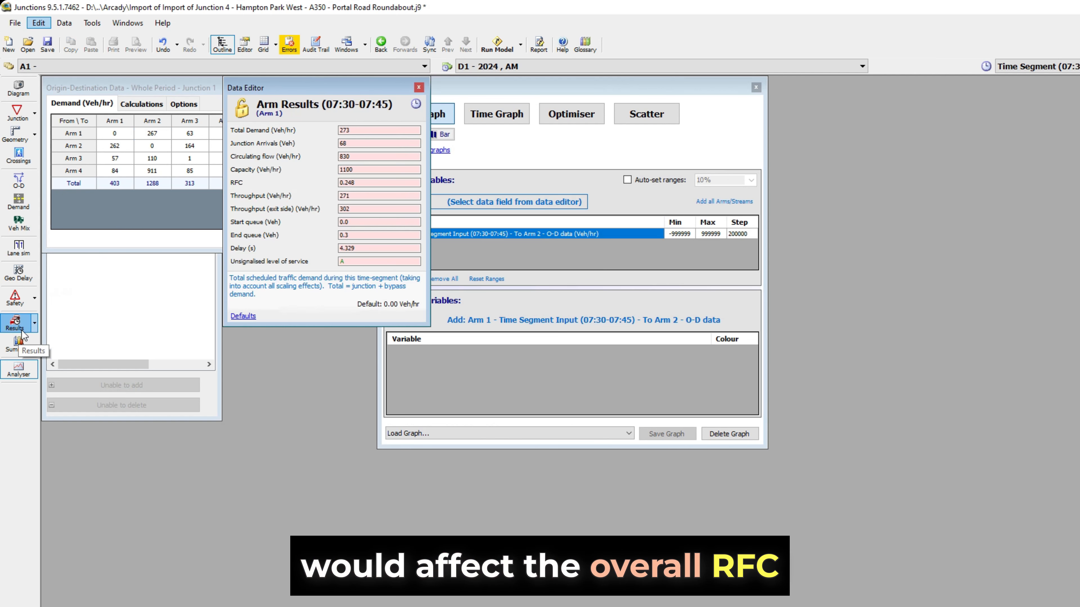
pyautogui.moveTo(289, 91); pyautogui.dragTo(108, 380)
pyautogui.moveTo(216, 159); pyautogui.dragTo(221, 170)
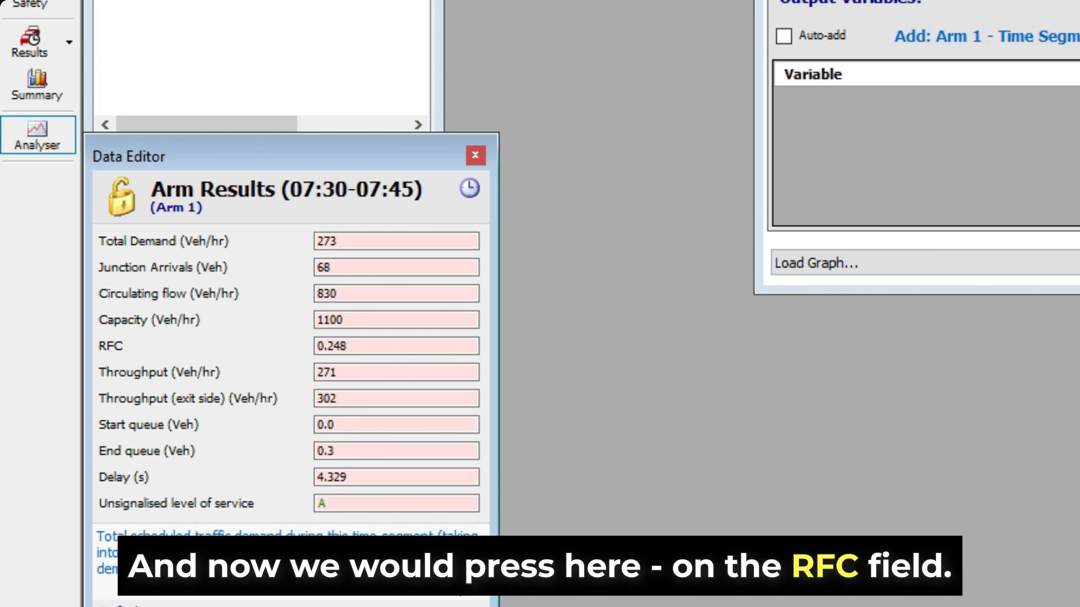
pyautogui.click(280, 341)
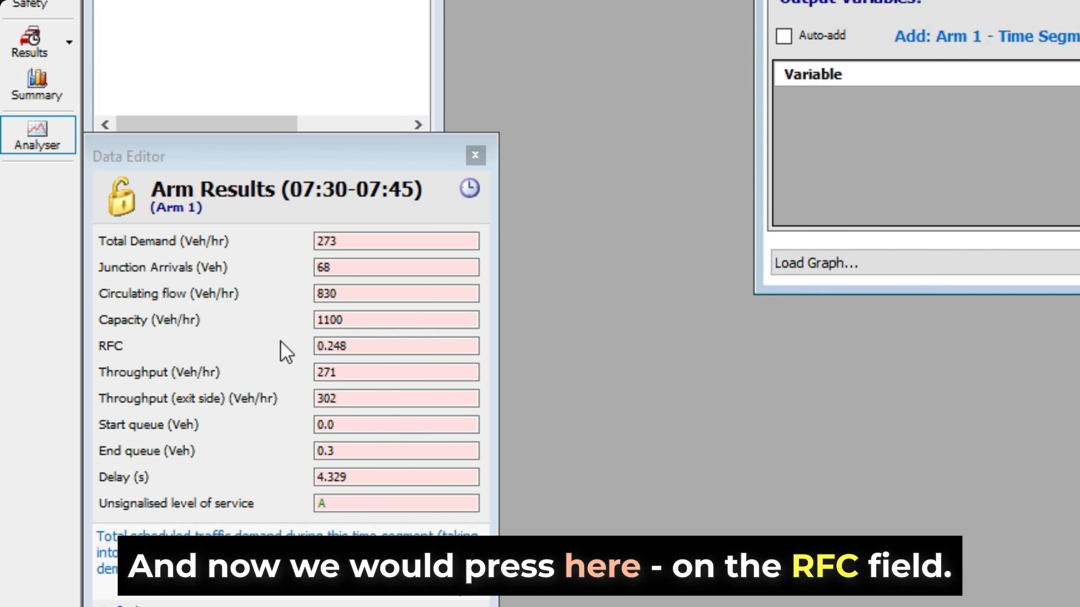
pyautogui.click(362, 347)
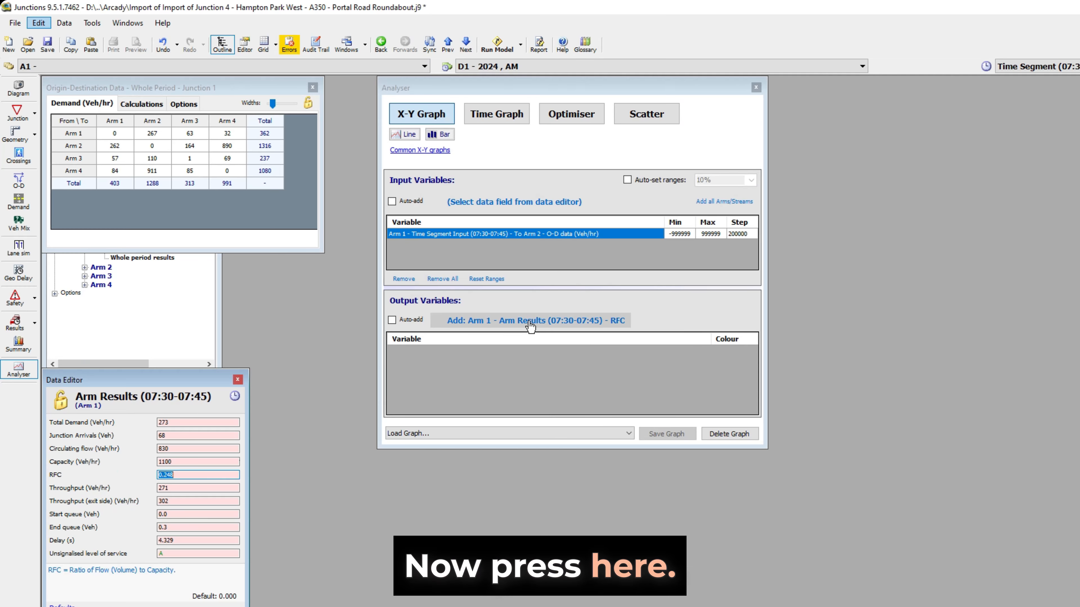
pyautogui.click(529, 322)
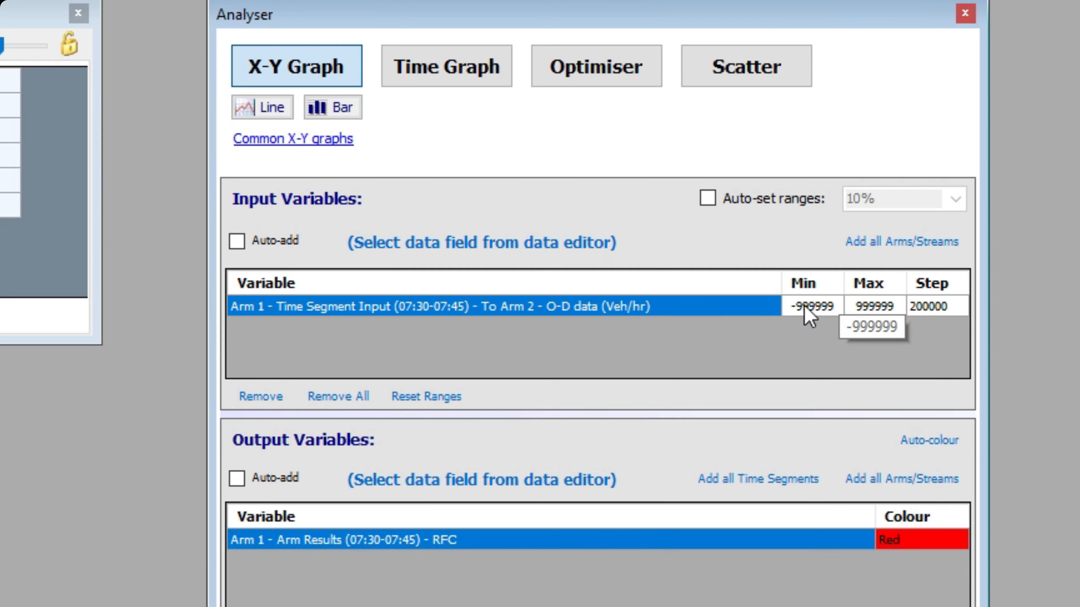
# - Set the Arm 1 to Arm 2 input variable's range to minimum 0, maximum 1000 and step 50
pyautogui.click(814, 308)
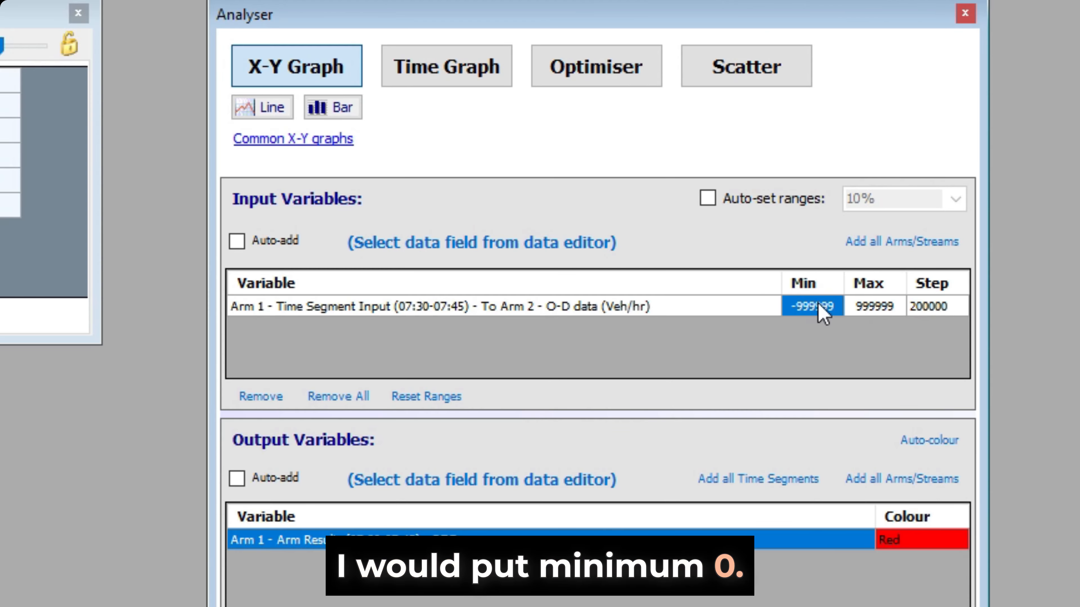
pyautogui.click(799, 307)
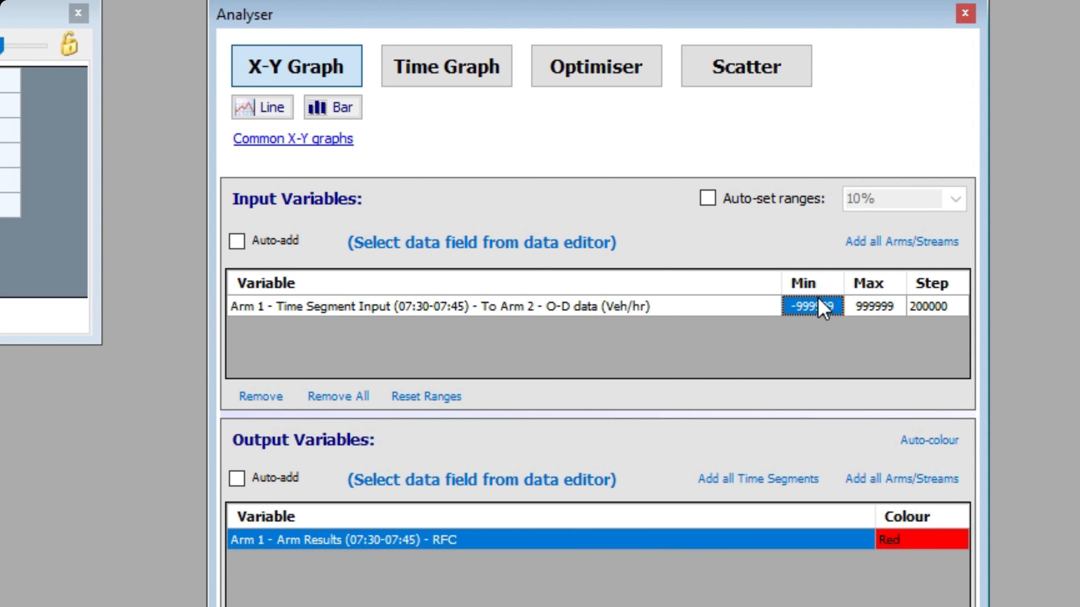
pyautogui.click(803, 310)
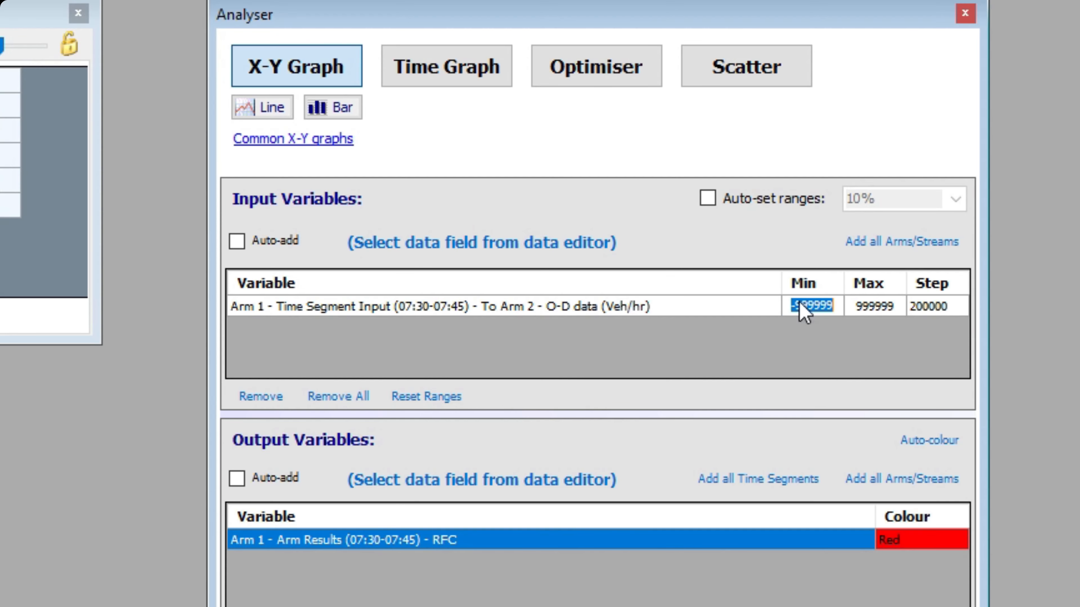
pyautogui.write('0')
pyautogui.click(889, 319)
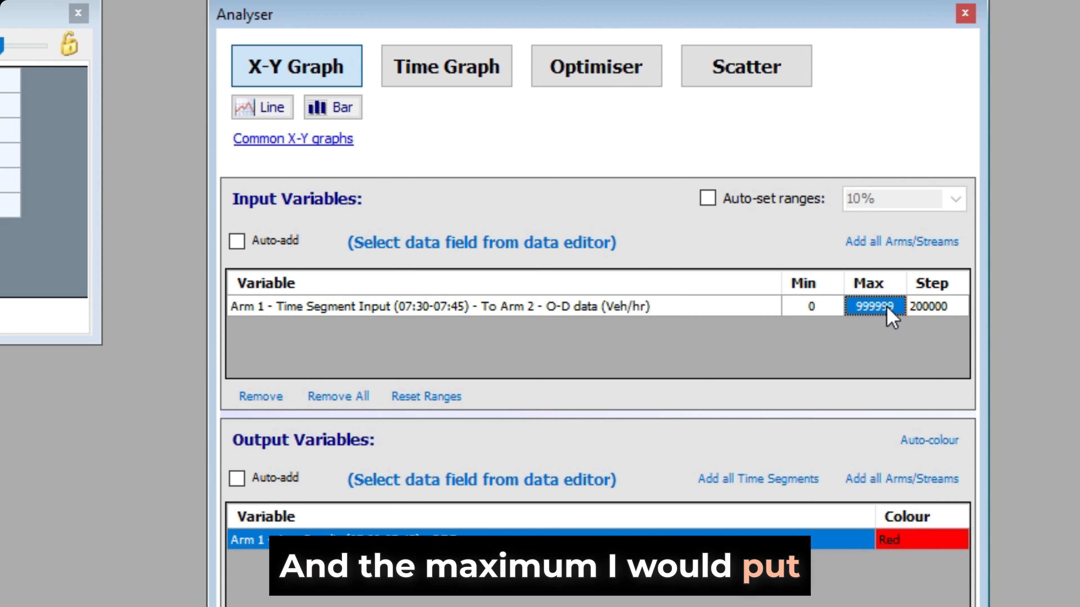
pyautogui.write('1000')
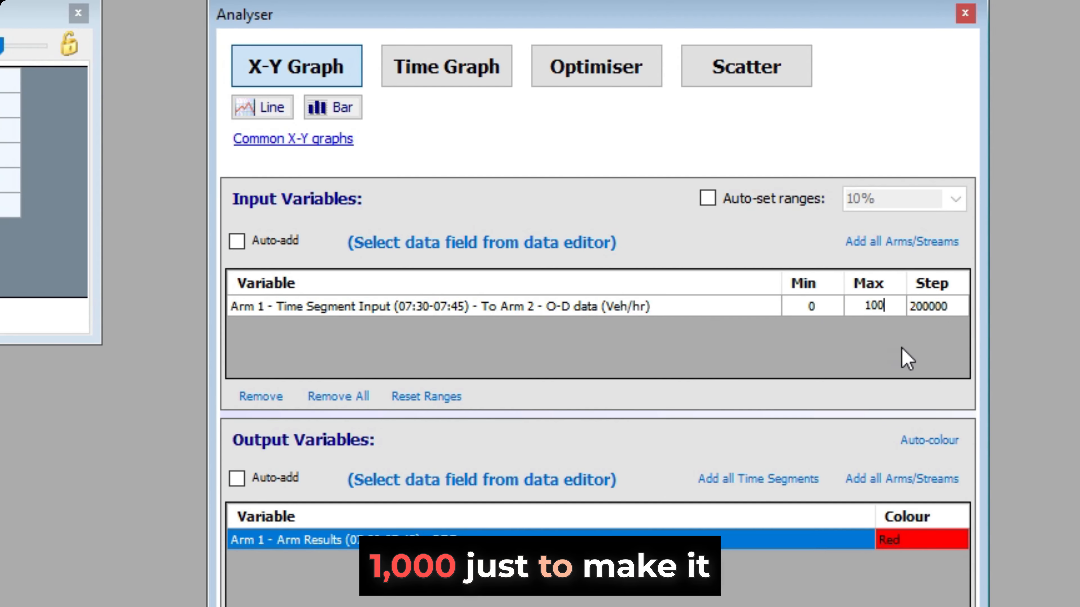
pyautogui.click(939, 305)
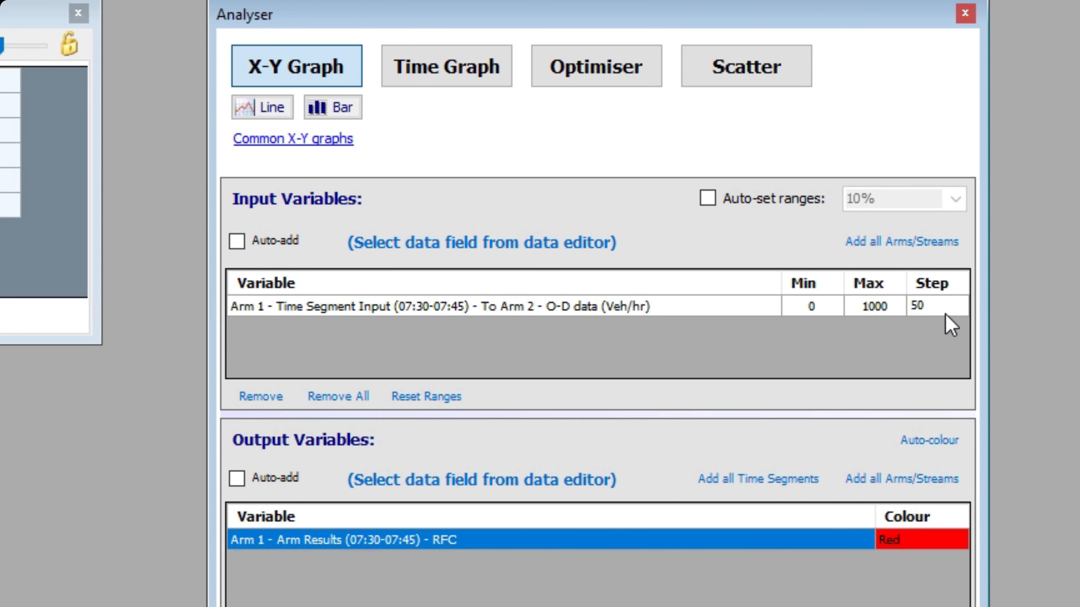
pyautogui.click(809, 599)
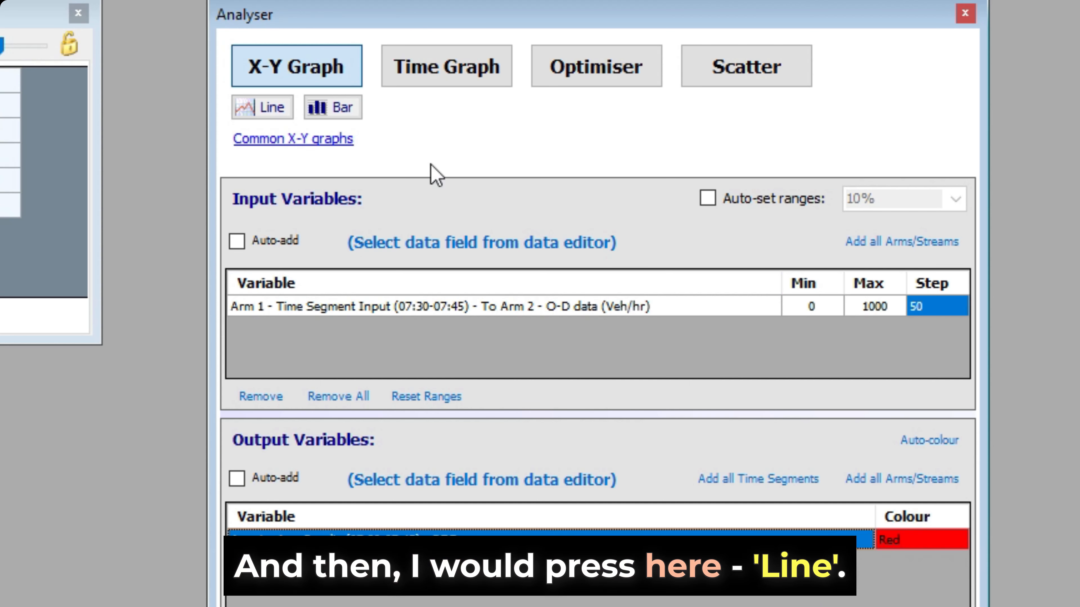
# - Generate a line graph of Arm 1 RFC against Arm 1 to Arm 2 demand, enlarge it for review, and close it
pyautogui.click(263, 109)
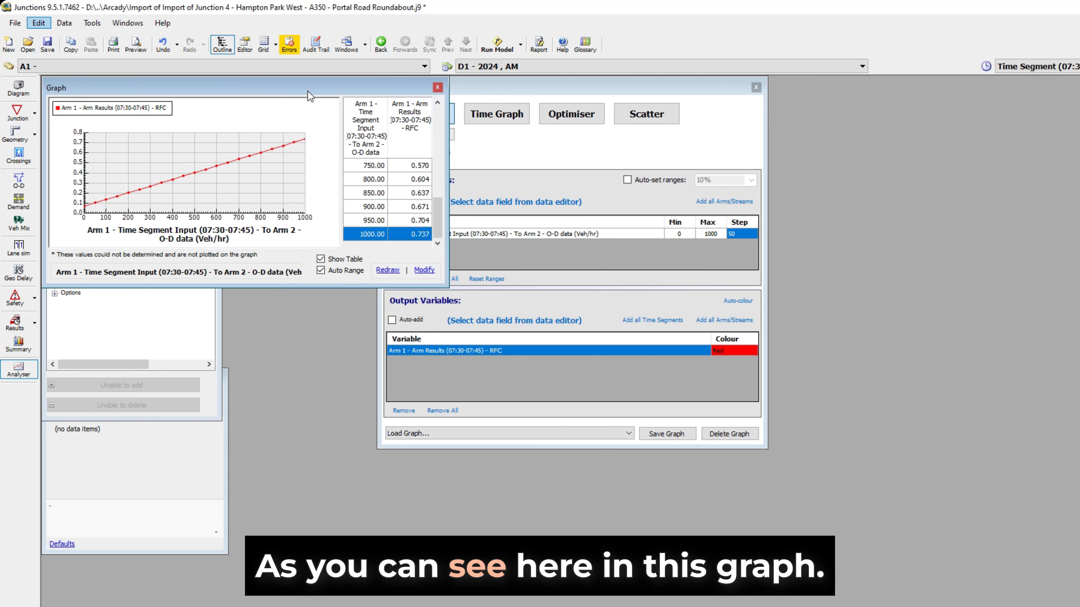
pyautogui.moveTo(330, 90); pyautogui.dragTo(370, 97)
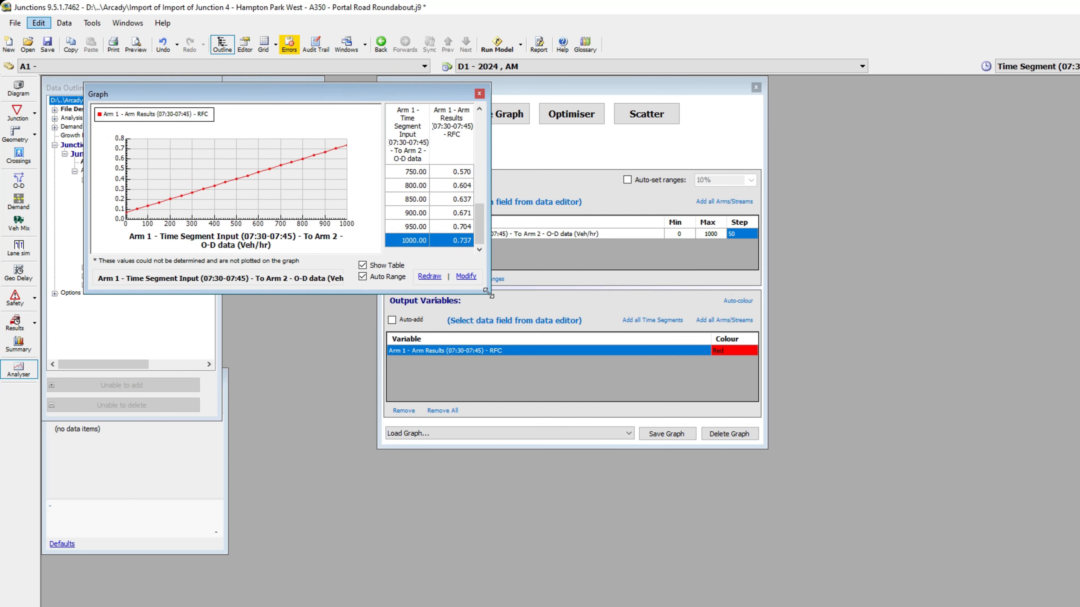
pyautogui.moveTo(488, 294); pyautogui.dragTo(884, 489)
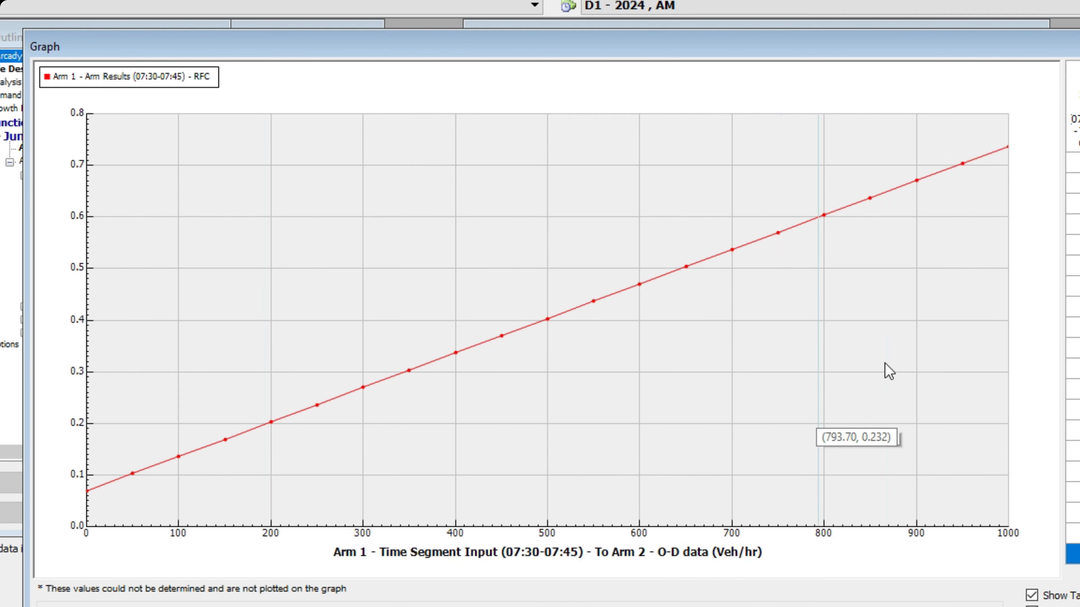
pyautogui.click(1079, 45)
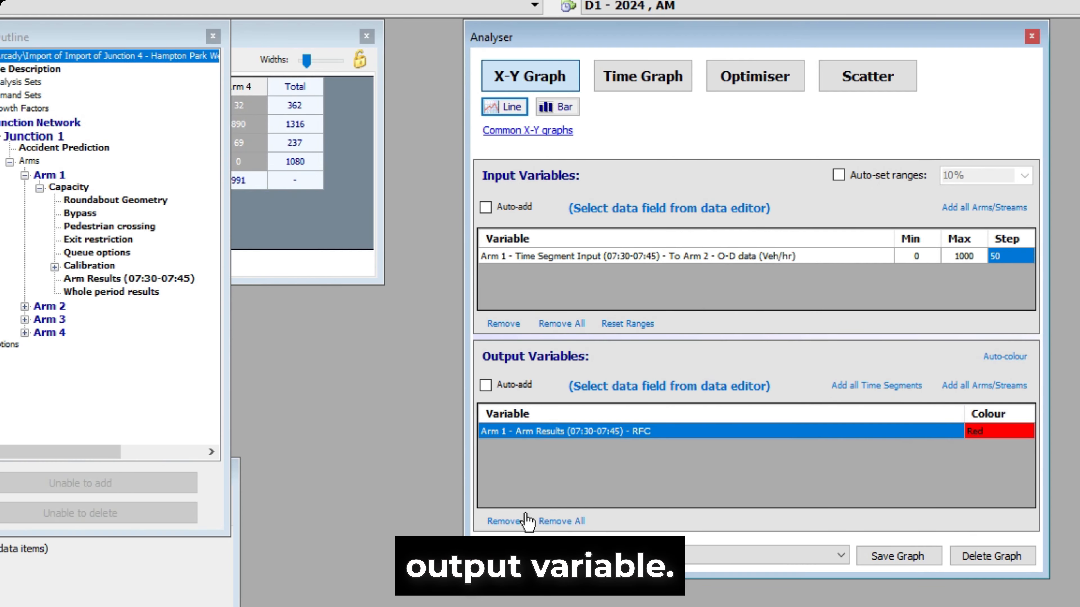
# - Remove the RFC output variable and reopen the Arm 1 results for 07:30-07:45 clear of the Analyser
pyautogui.click(505, 521)
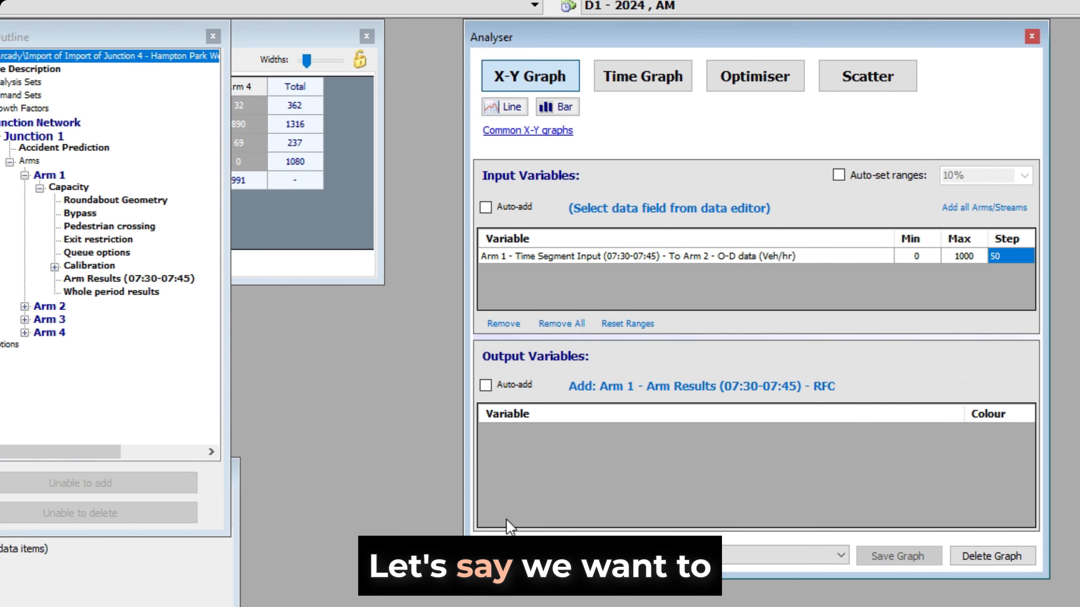
pyautogui.click(179, 466)
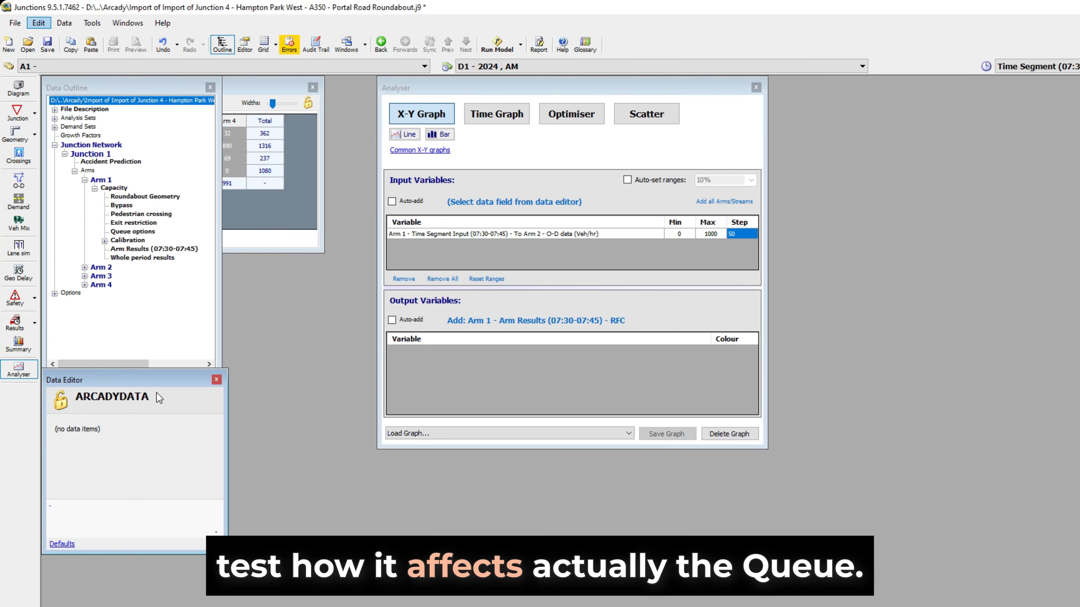
pyautogui.moveTo(164, 378); pyautogui.dragTo(171, 404)
pyautogui.click(224, 407)
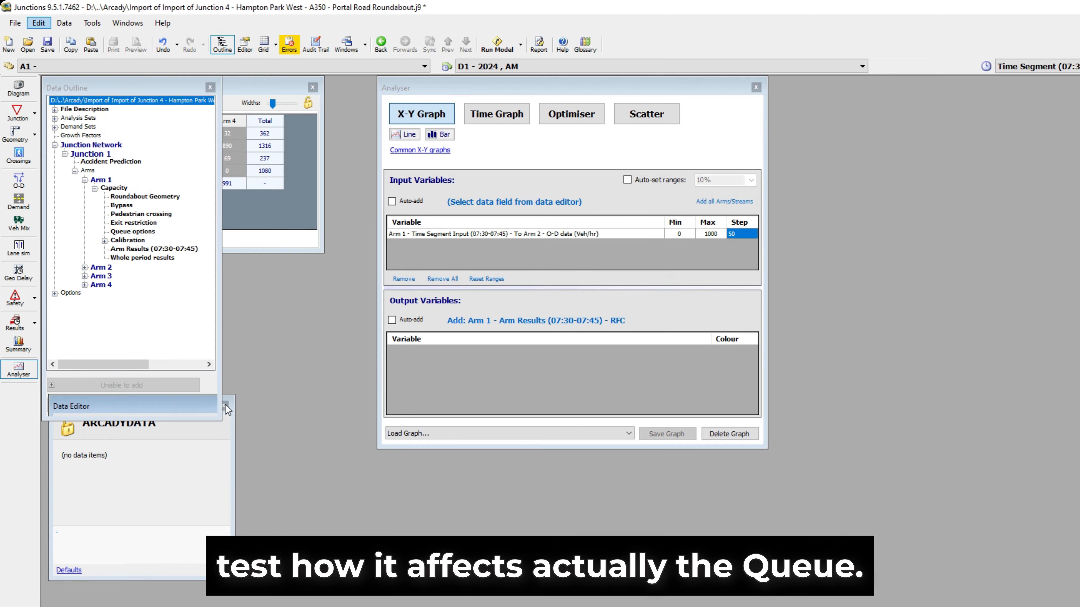
pyautogui.click(19, 330)
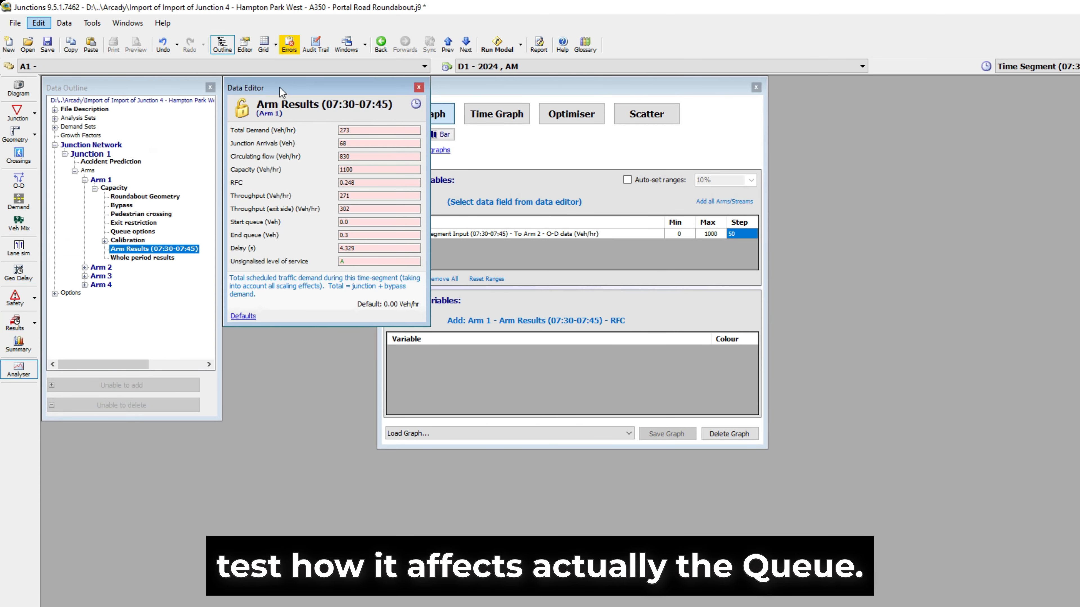
pyautogui.moveTo(281, 91); pyautogui.dragTo(121, 350)
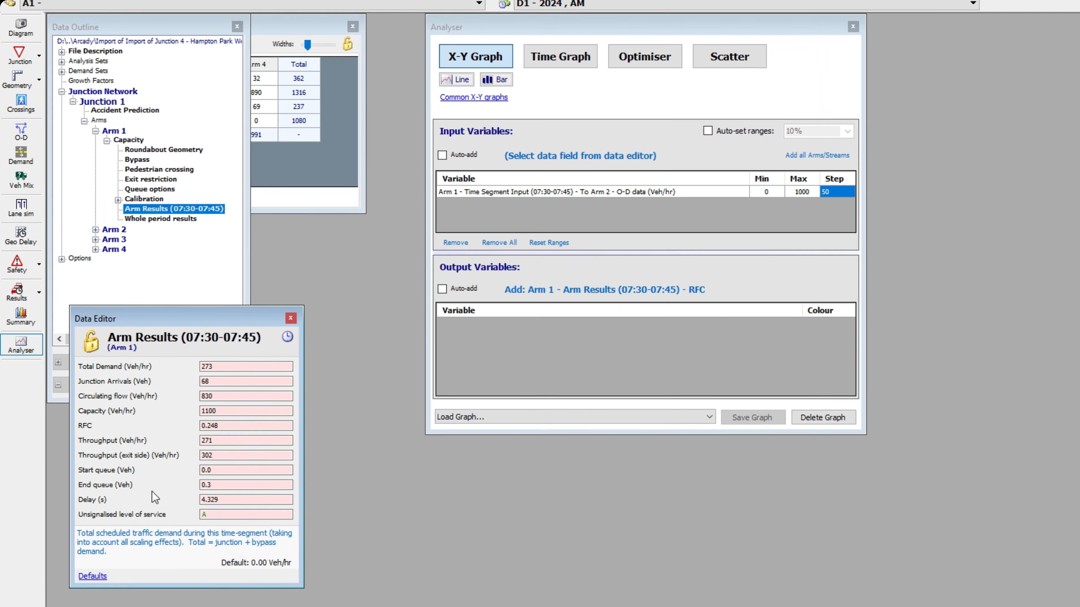
# - Add the Arm 1 Delay (s) result for 07:30-07:45 as the output variable
pyautogui.click(220, 484)
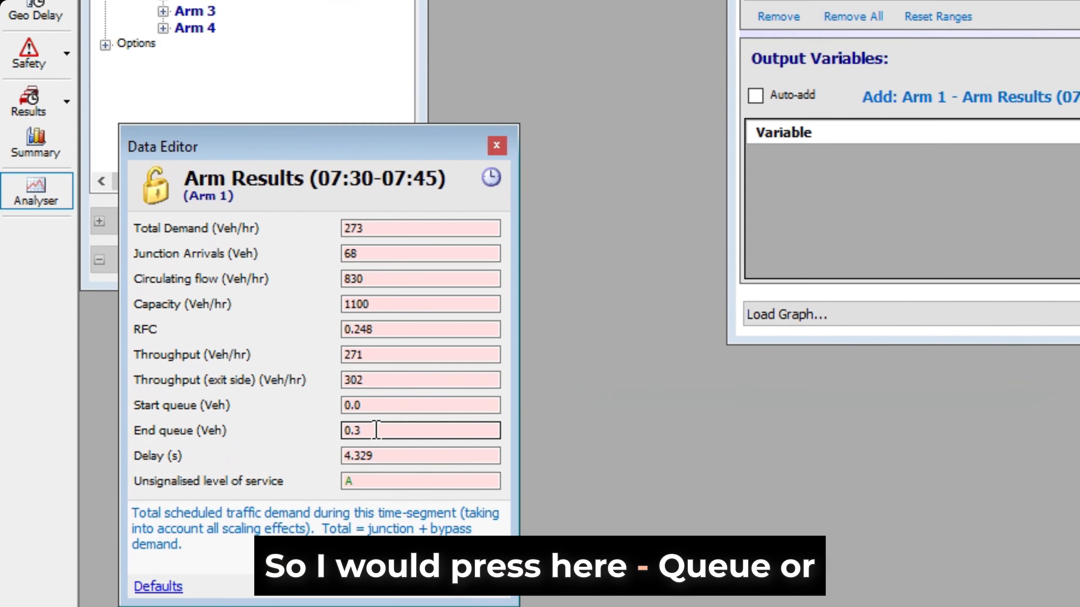
pyautogui.click(371, 452)
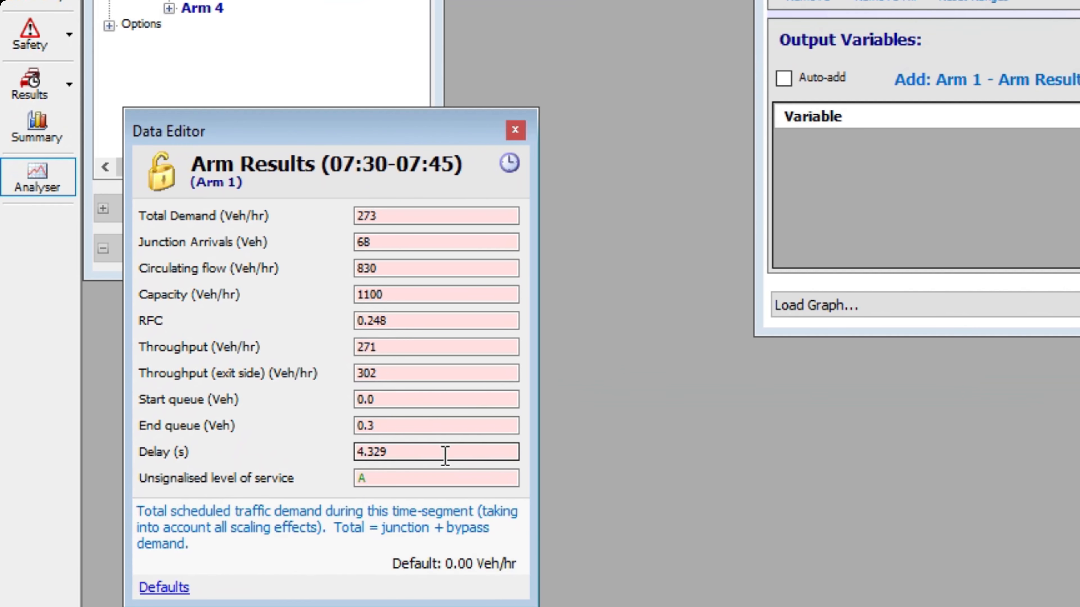
pyautogui.click(427, 454)
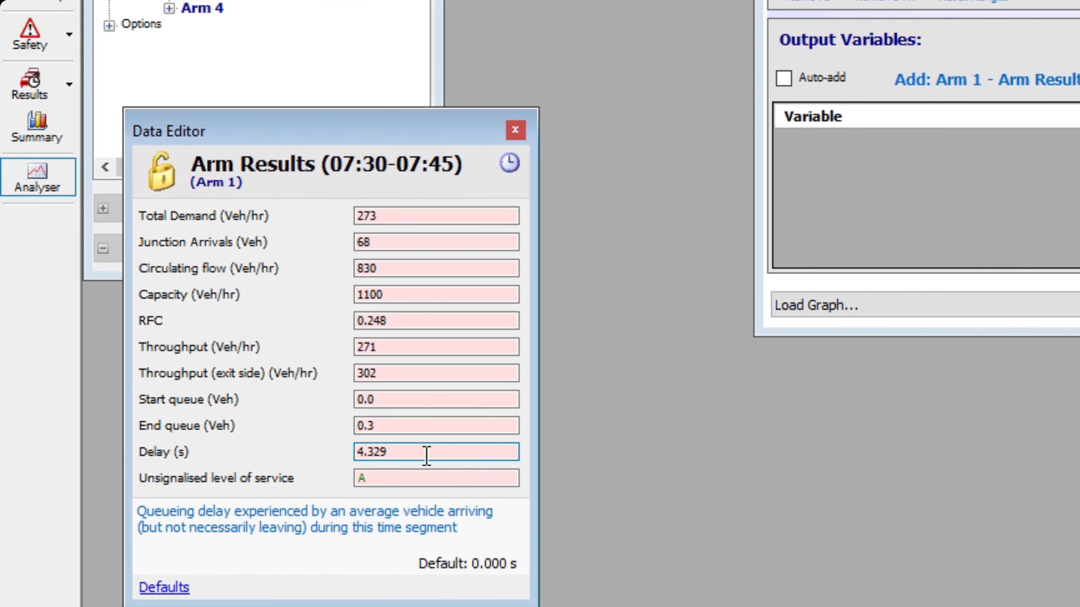
pyautogui.click(1067, 80)
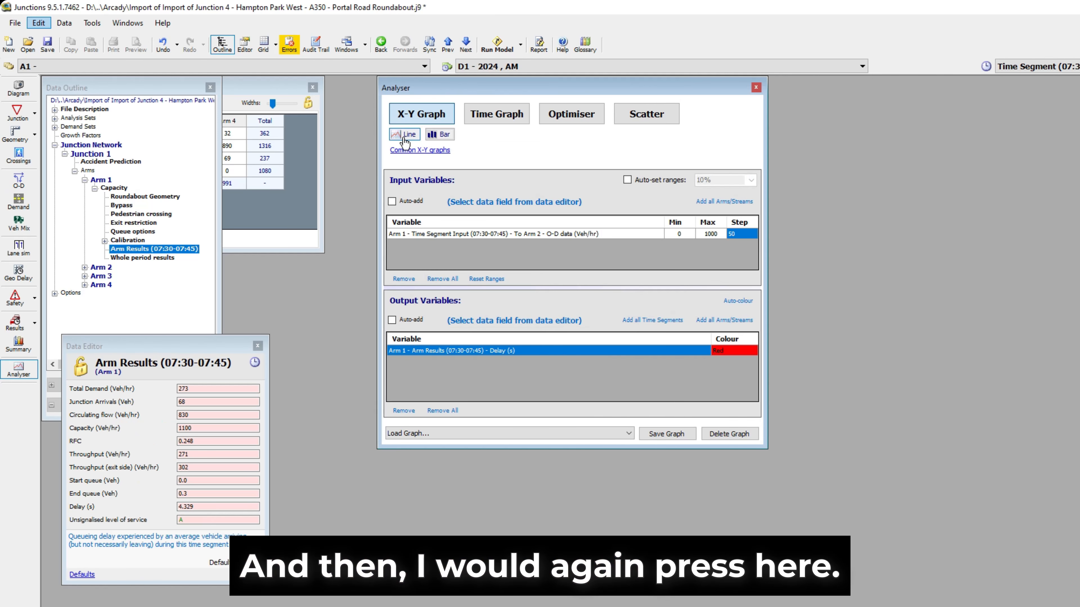
# - Generate a line graph of Arm 1 delay against Arm 1 to Arm 2 demand, enlarge it for review, and close it
pyautogui.click(403, 137)
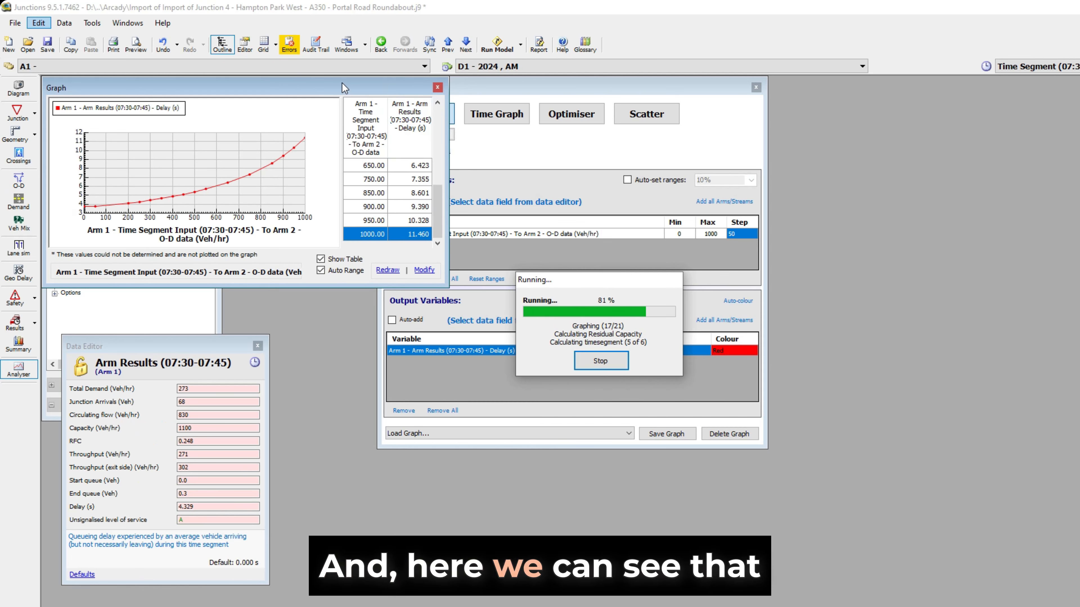
pyautogui.moveTo(344, 87); pyautogui.dragTo(489, 129)
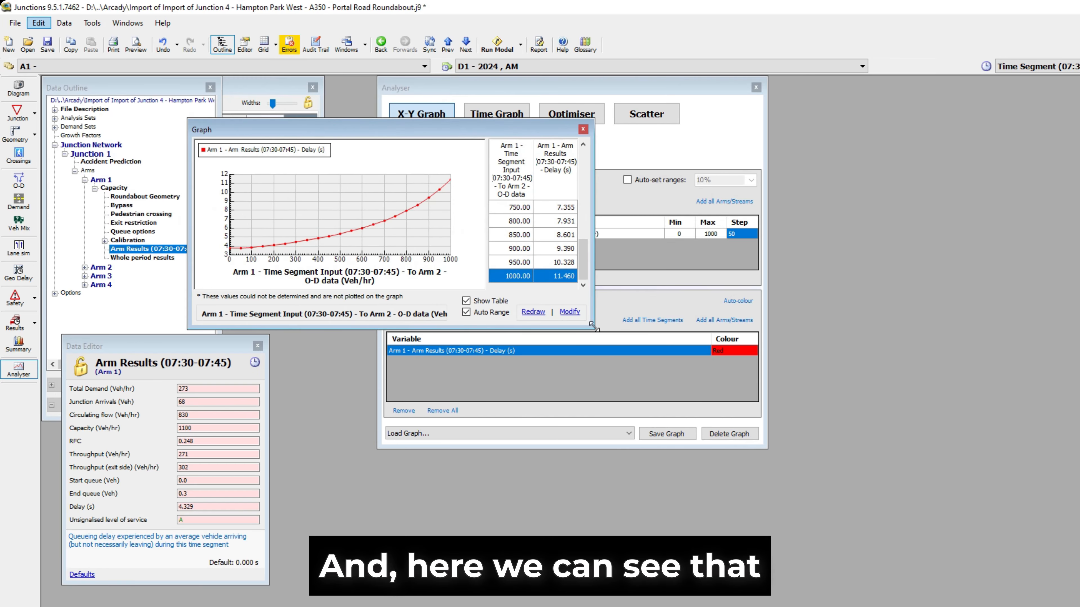
pyautogui.moveTo(594, 329); pyautogui.dragTo(909, 514)
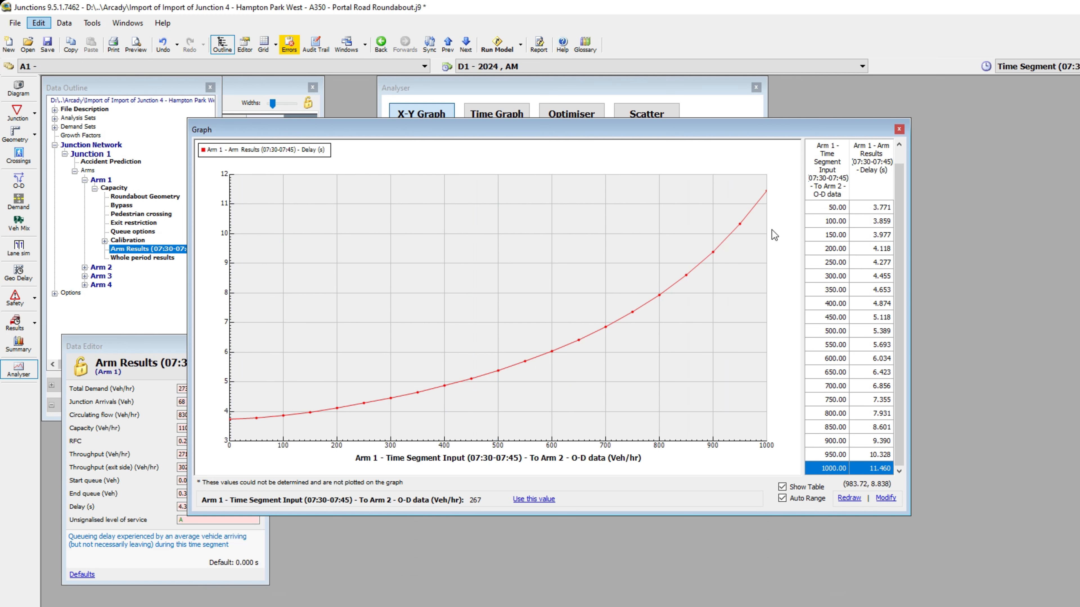
pyautogui.click(898, 129)
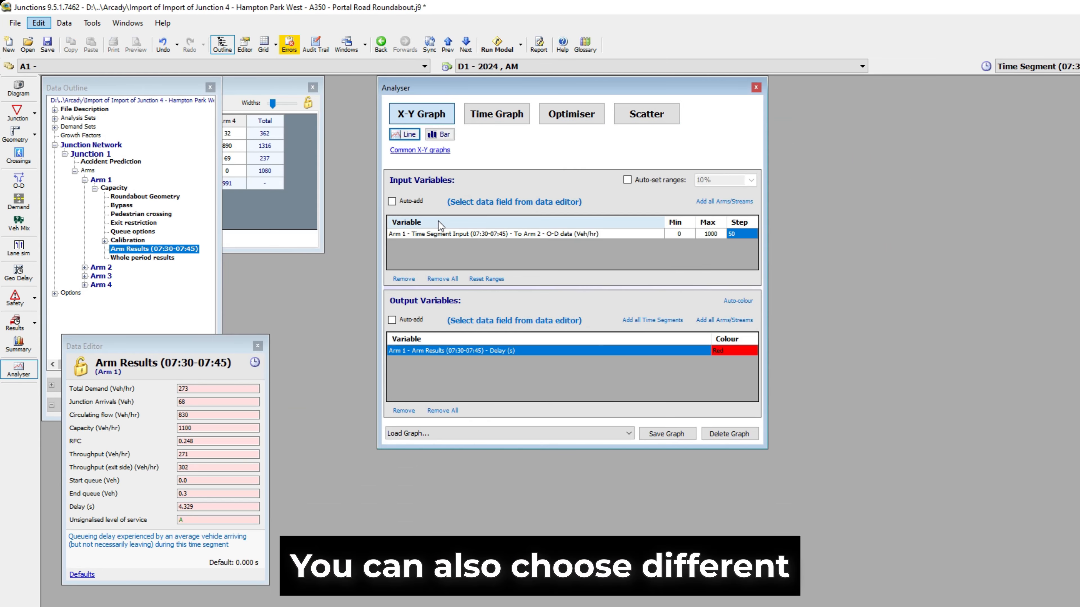
# - Bring the Origin-Destination Data window to the front and reposition it to view the full demand table
pyautogui.click(260, 91)
pyautogui.moveTo(260, 91); pyautogui.dragTo(338, 113)
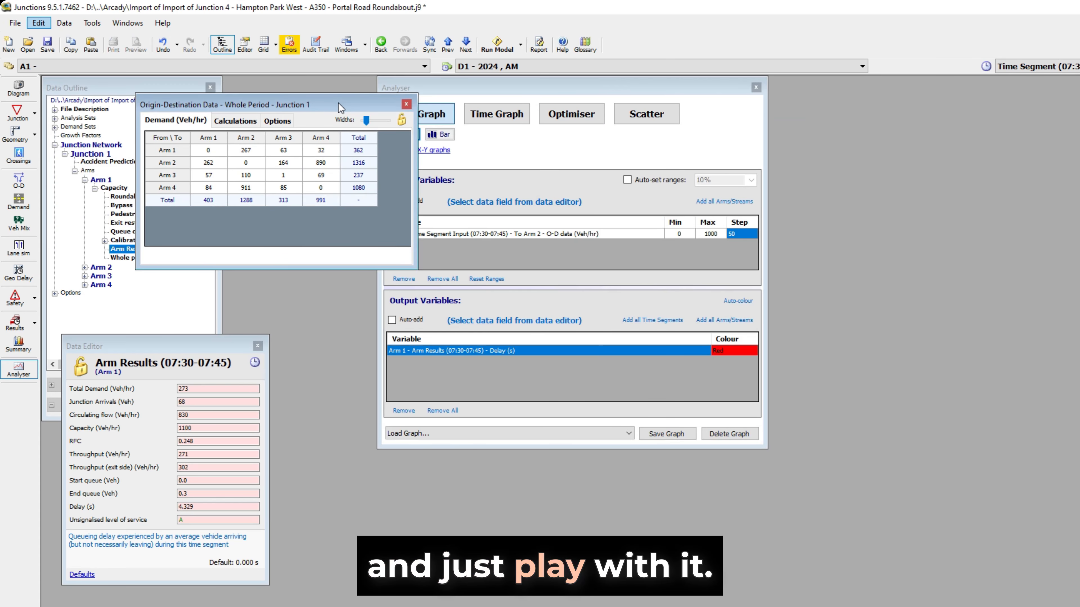
pyautogui.moveTo(238, 105); pyautogui.dragTo(197, 101)
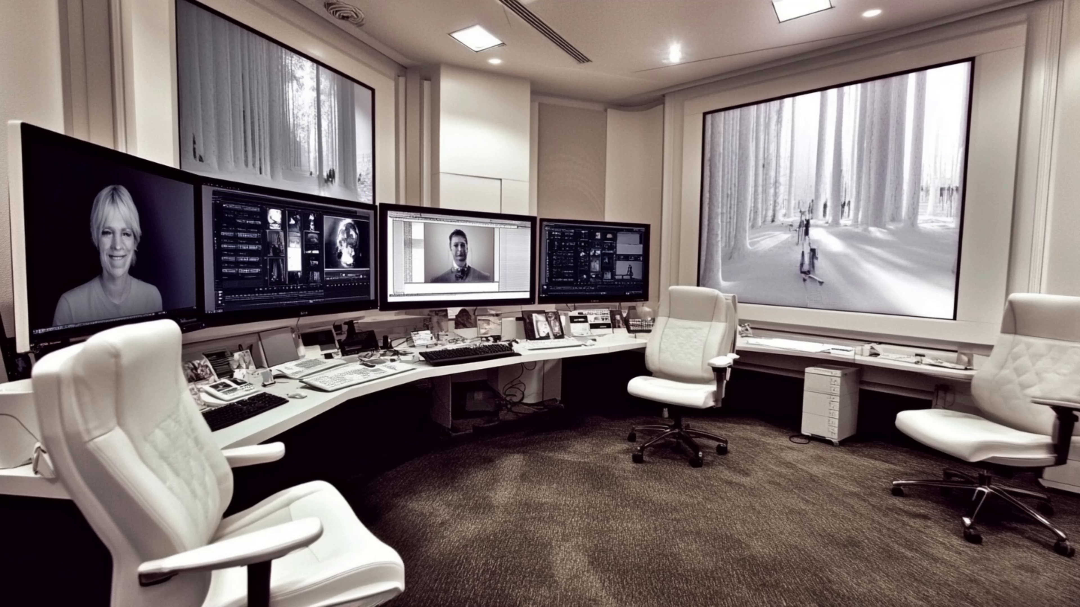